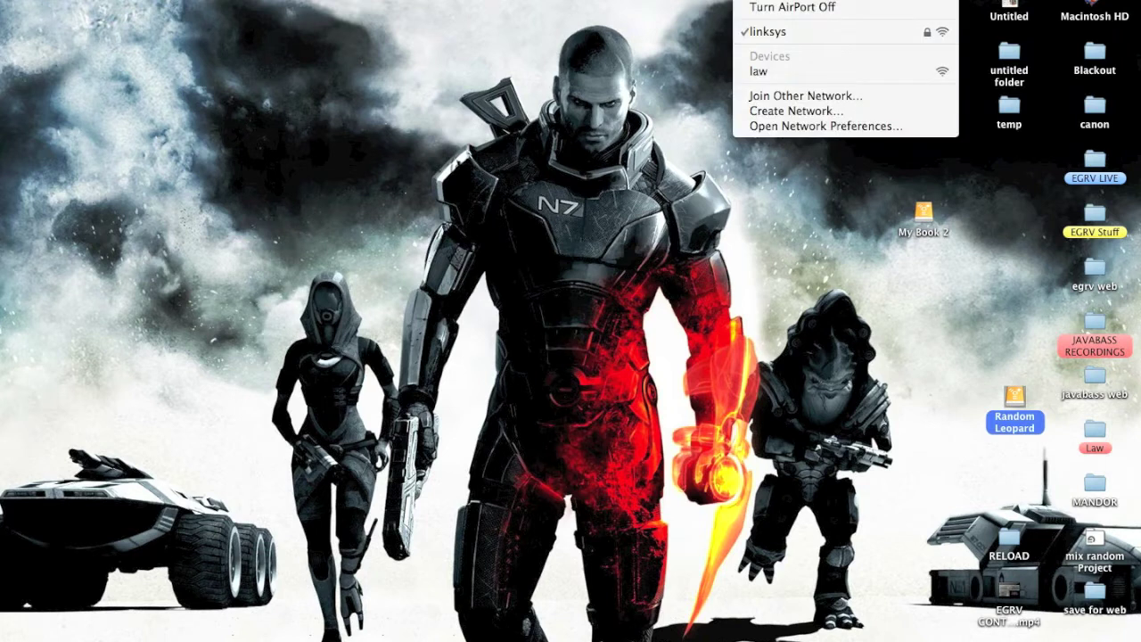
# Step: Replace the suggested network name 'law' with macu, choose channel 11, and confirm the new network
pyautogui.click(930, 111)
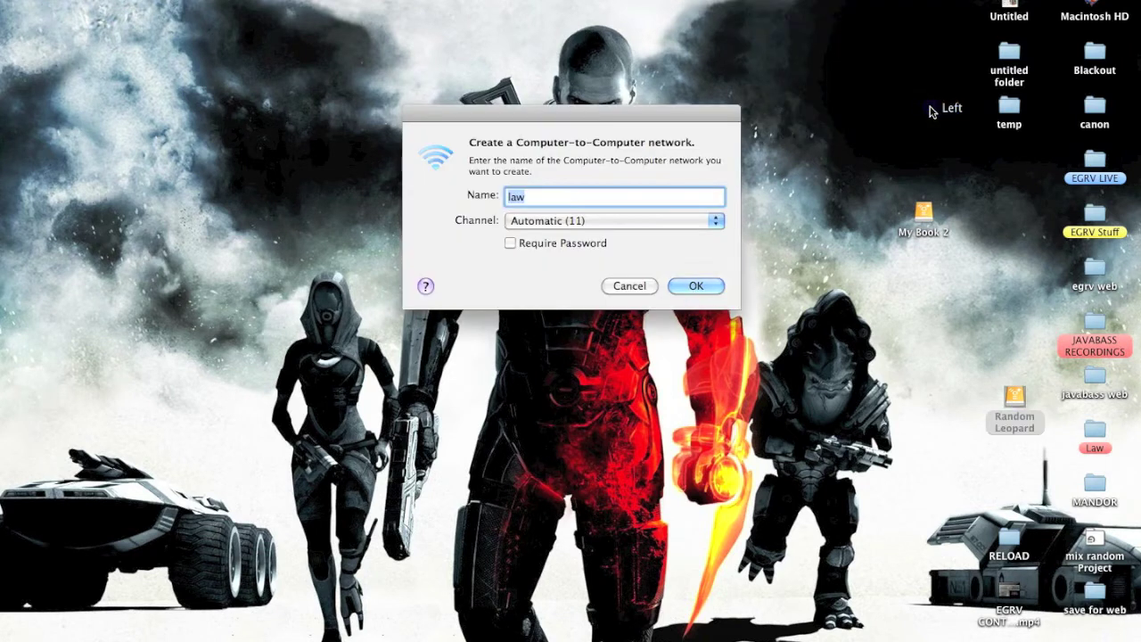
pyautogui.click(565, 202)
pyautogui.press('BackSpace')
pyautogui.press('BackSpace')
pyautogui.press('BackSpace')
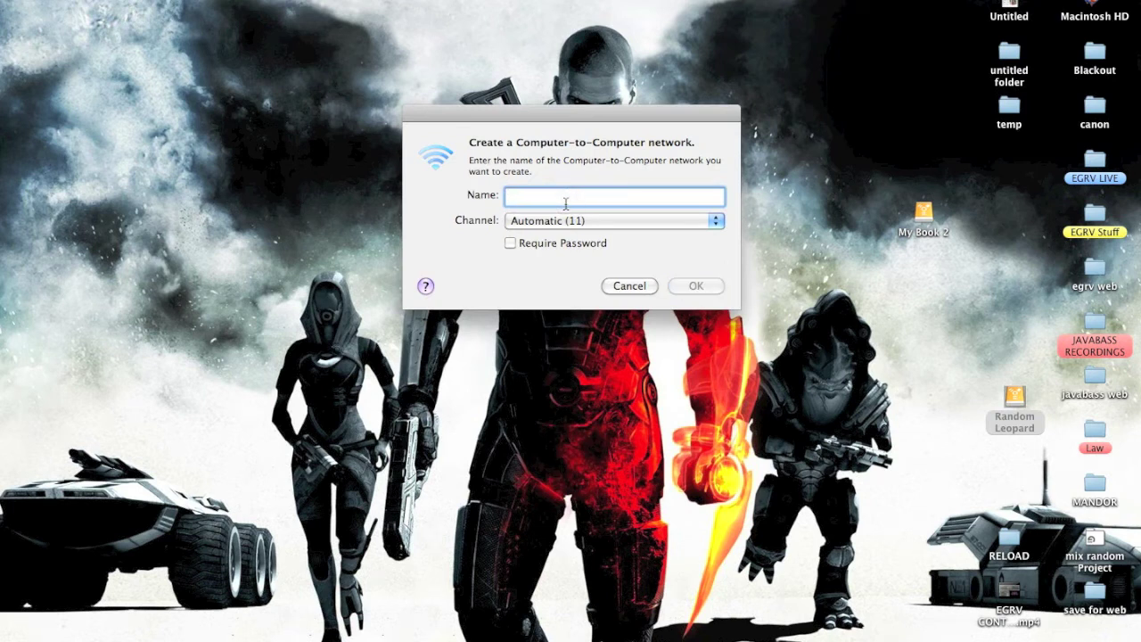
pyautogui.write('ma')
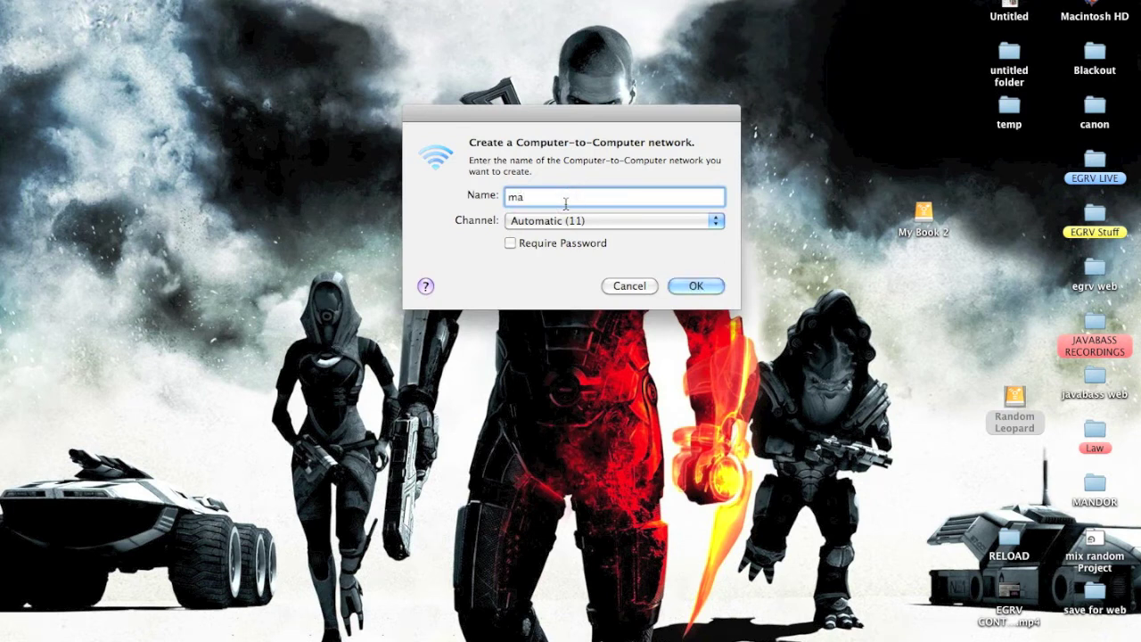
pyautogui.write('cu')
pyautogui.click(604, 229)
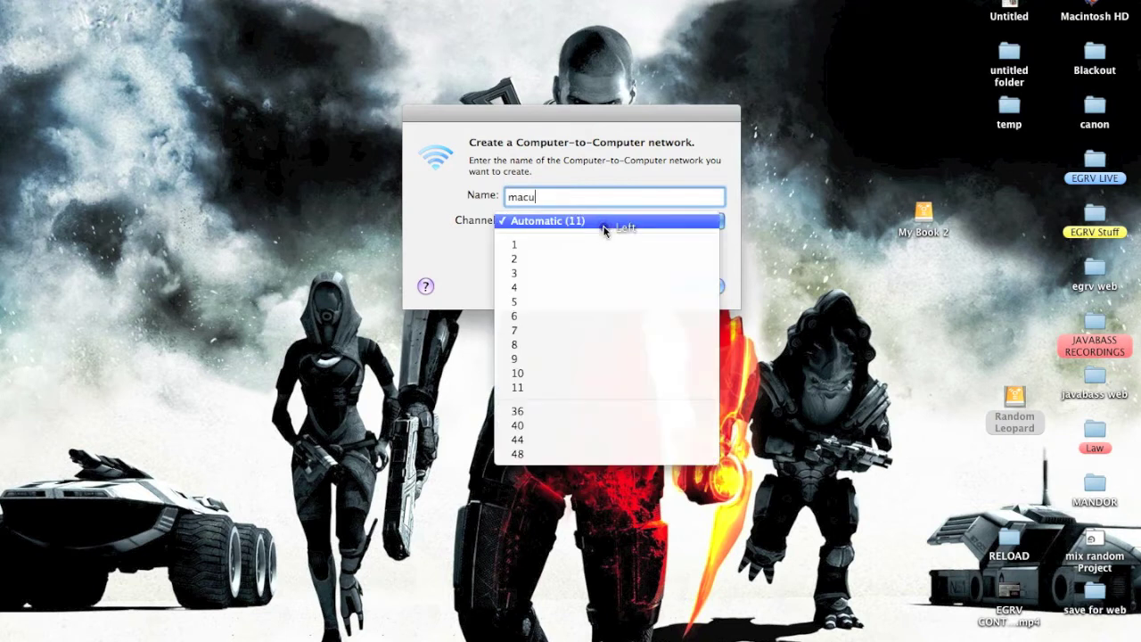
pyautogui.click(538, 389)
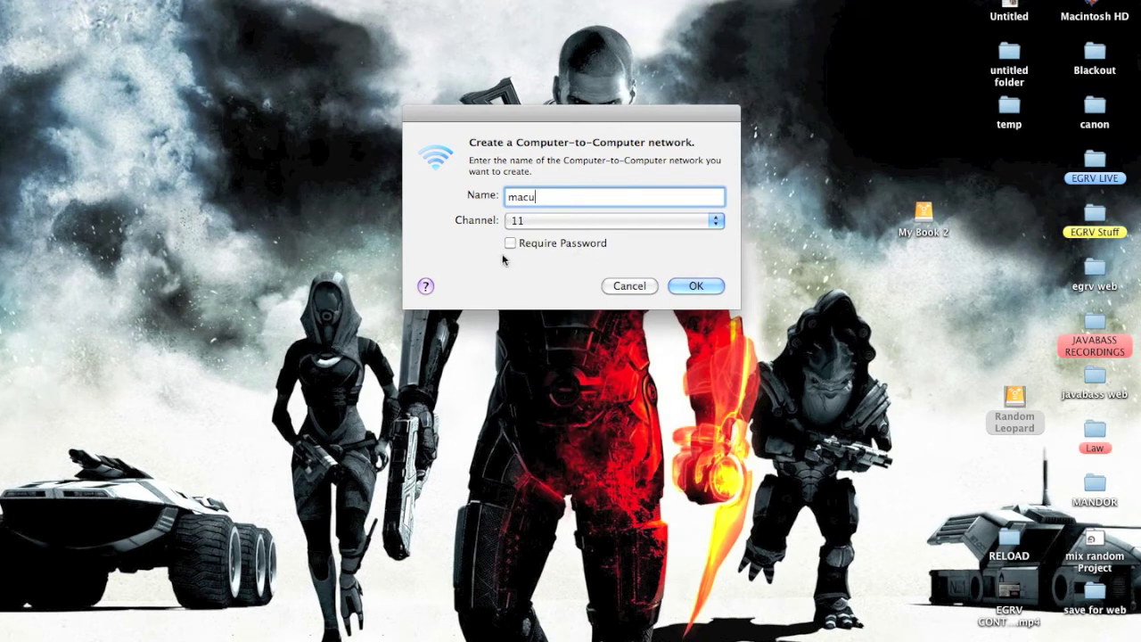
pyautogui.click(690, 286)
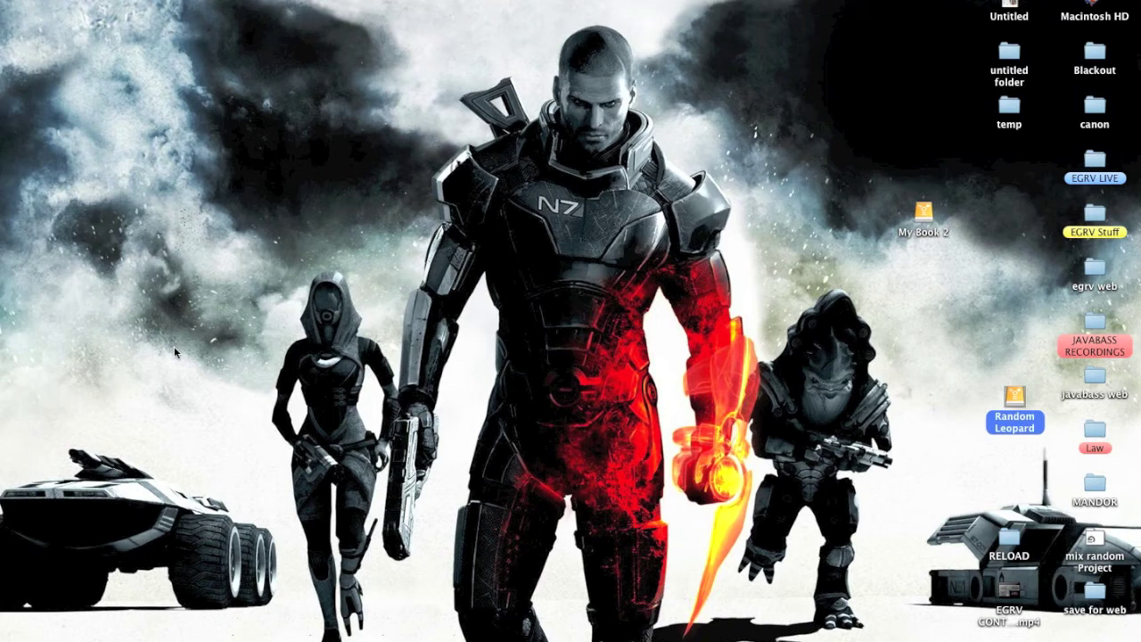
# Step: Open a new Finder window
pyautogui.moveTo(2, 301)
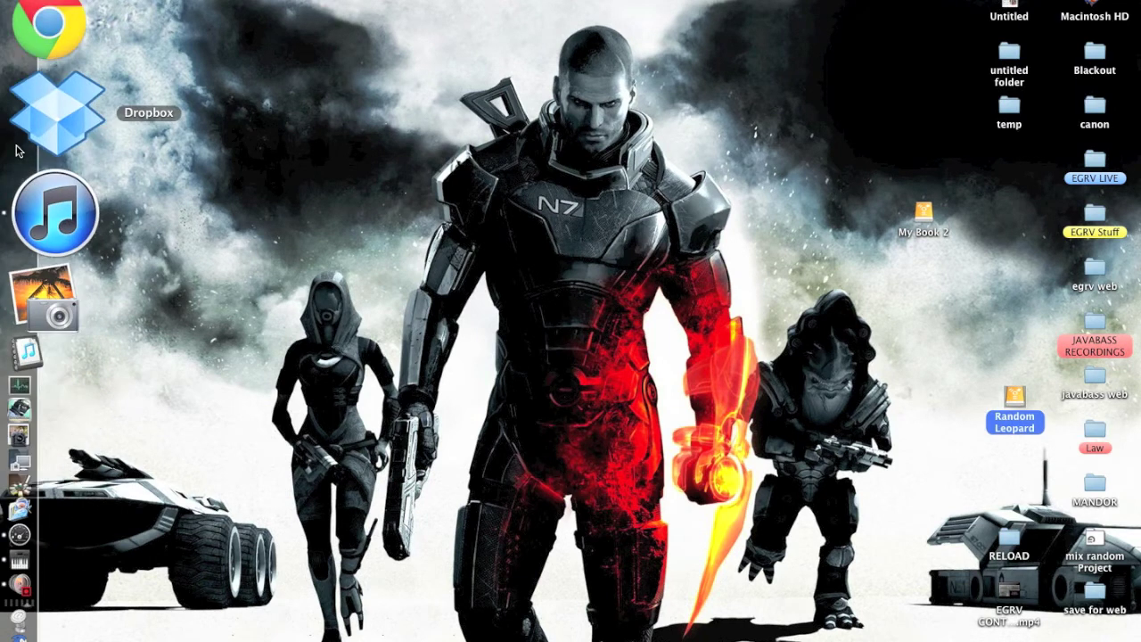
pyautogui.click(45, 1)
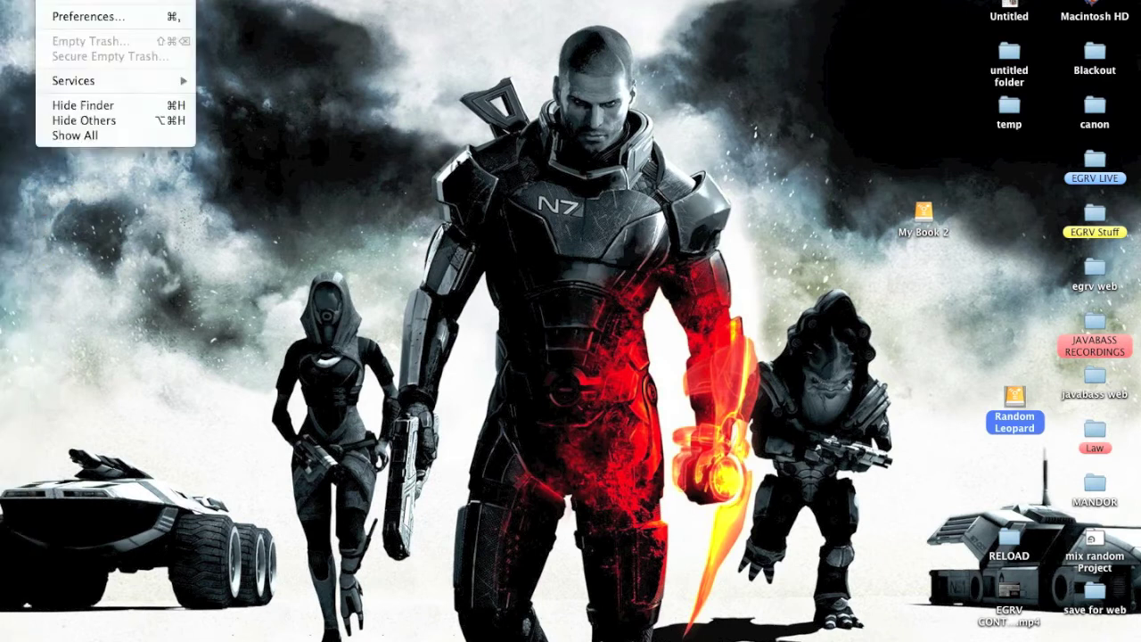
pyautogui.click(535, 207)
pyautogui.press('super+n')
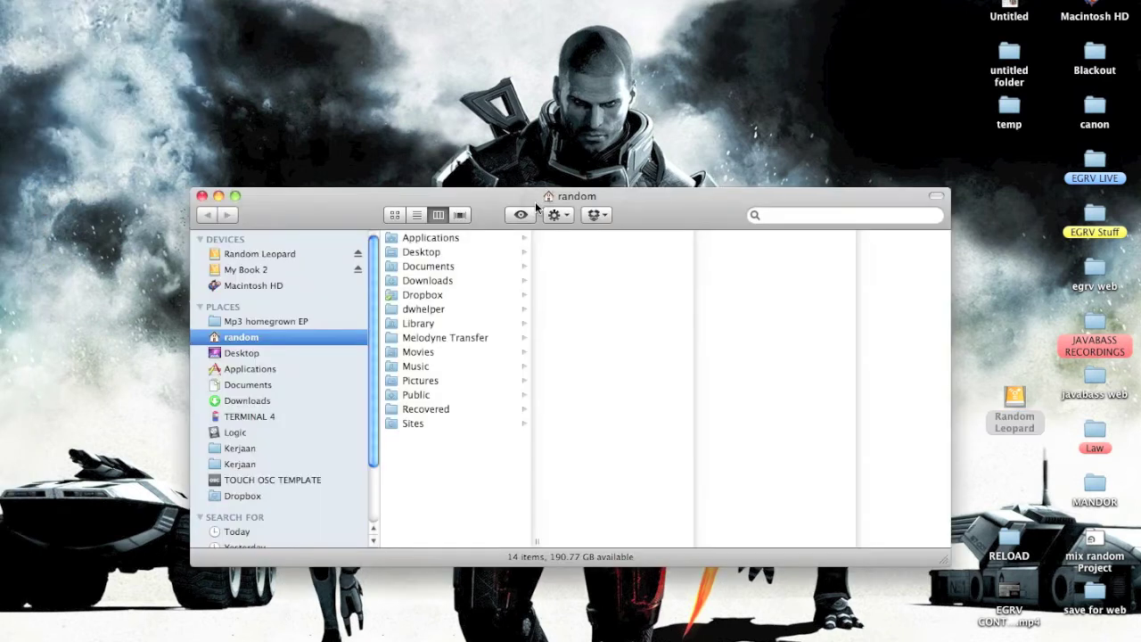
# Step: Go to Applications › Utilities and launch Audio MIDI Setup
pyautogui.click(240, 369)
pyautogui.scroll(-20, 498, 393)
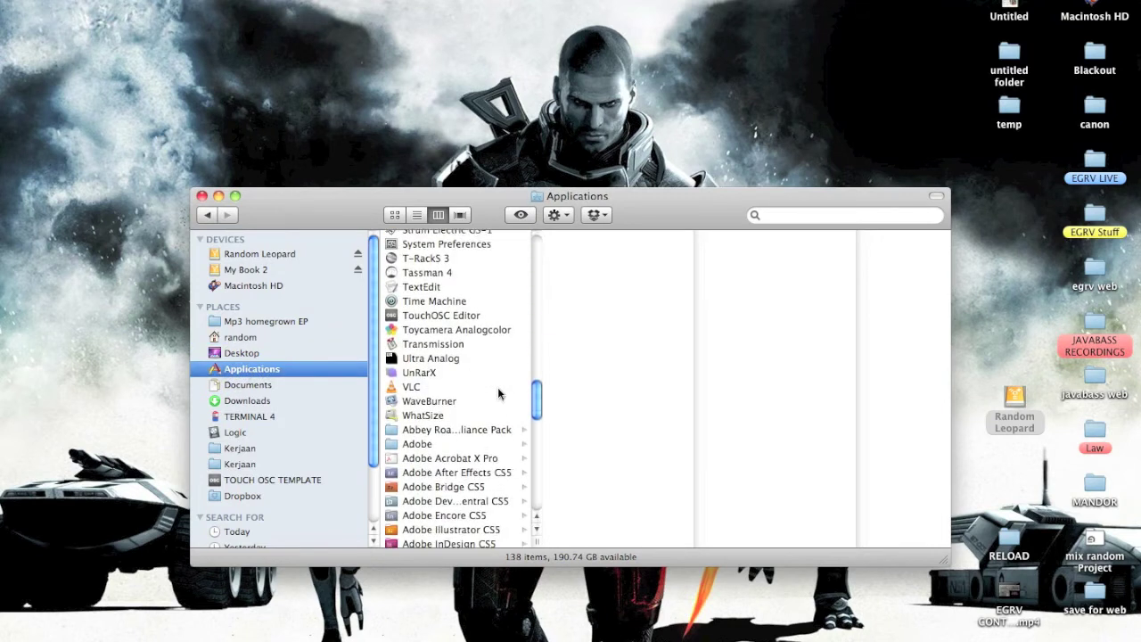
pyautogui.scroll(-2, 498, 393)
pyautogui.scroll(10, 498, 393)
pyautogui.scroll(-15, 498, 393)
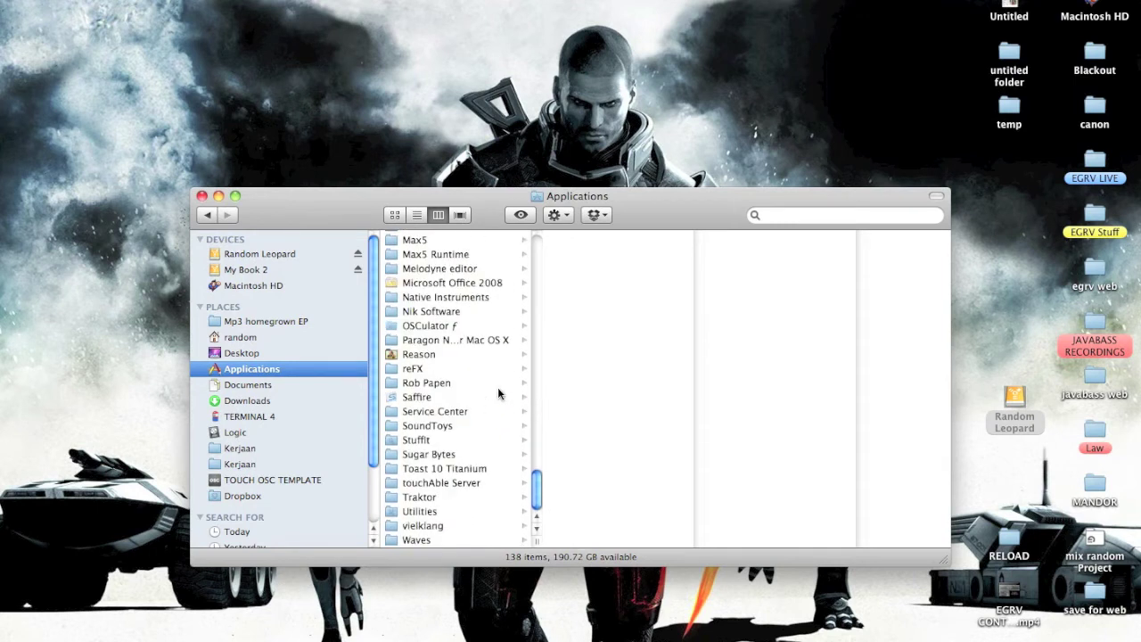
pyautogui.click(418, 512)
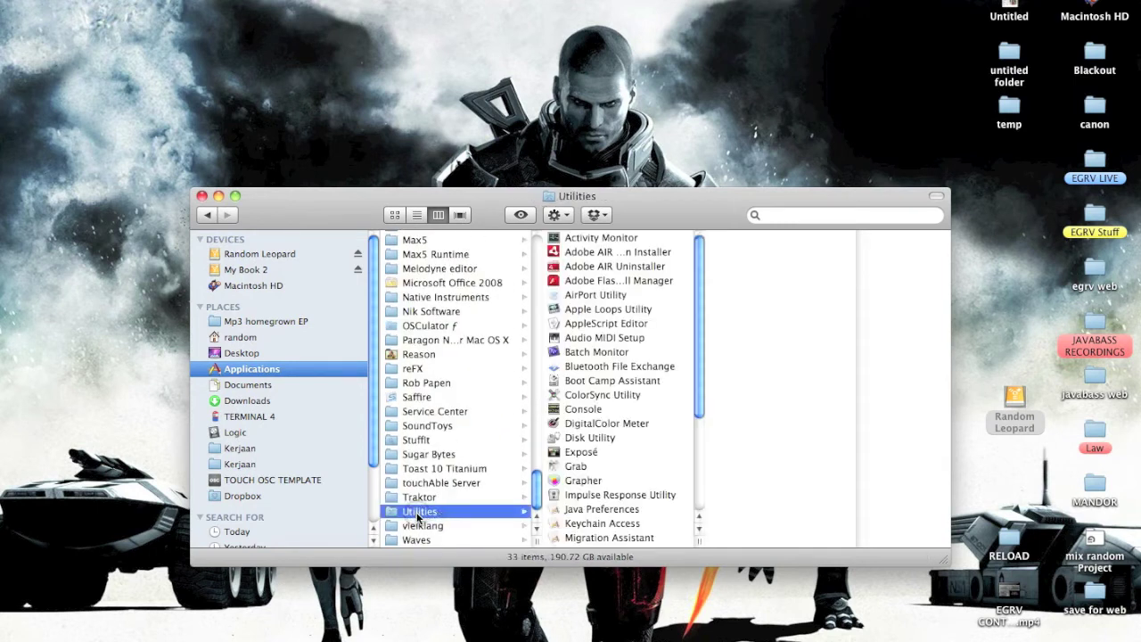
pyautogui.doubleClick(608, 338)
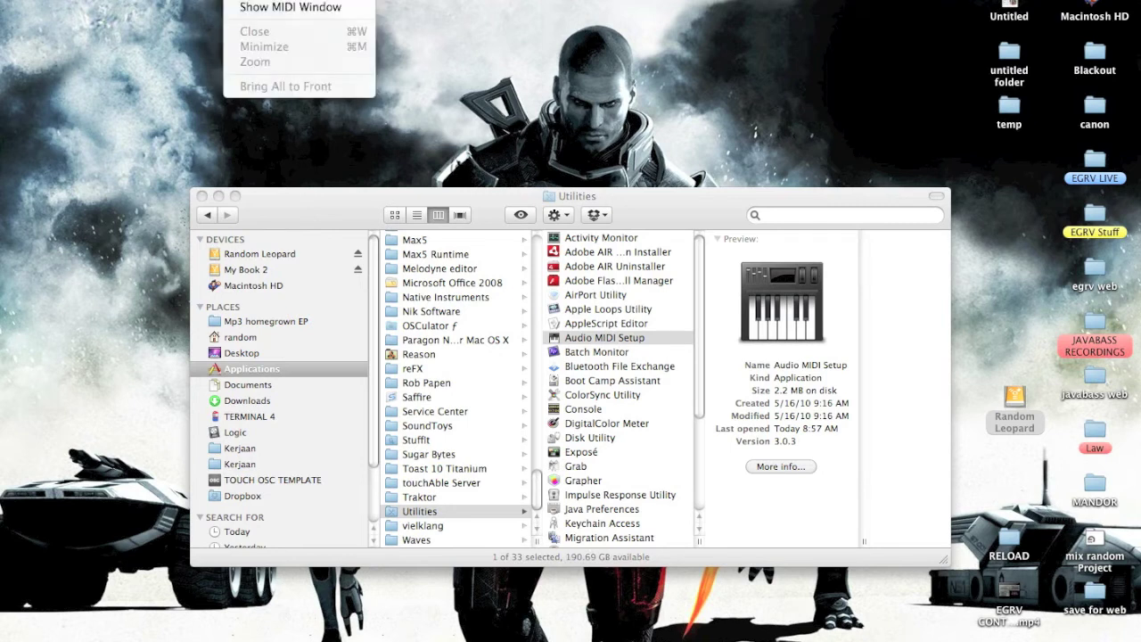
# Step: Open the Network session settings from the MIDI Studio window and select the iPad in the directory
pyautogui.click(246, 8)
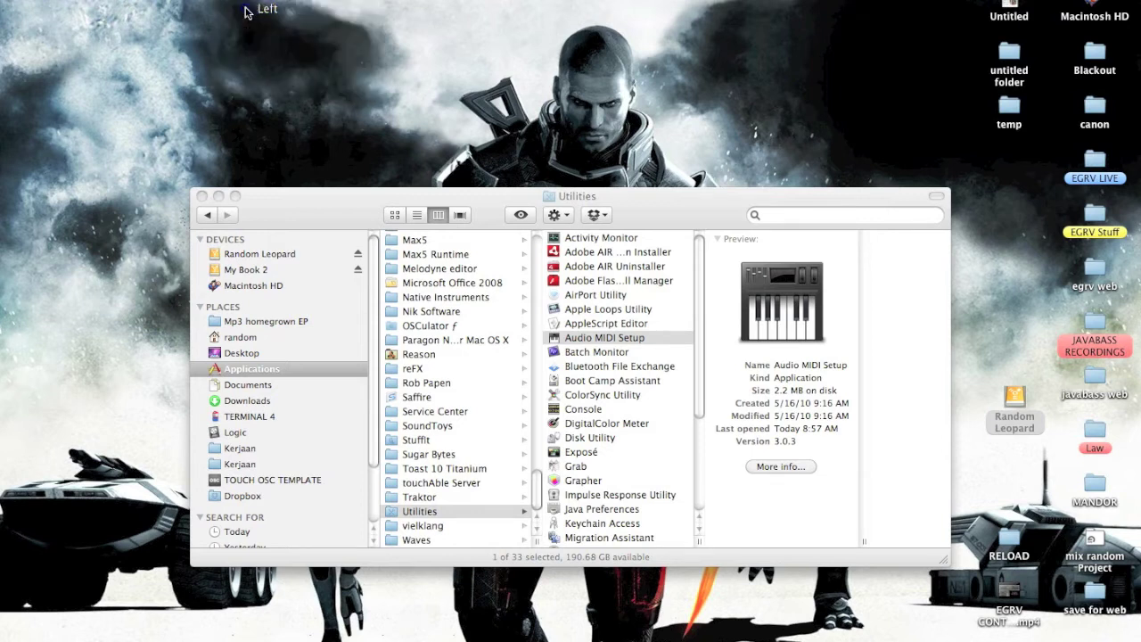
pyautogui.doubleClick(347, 361)
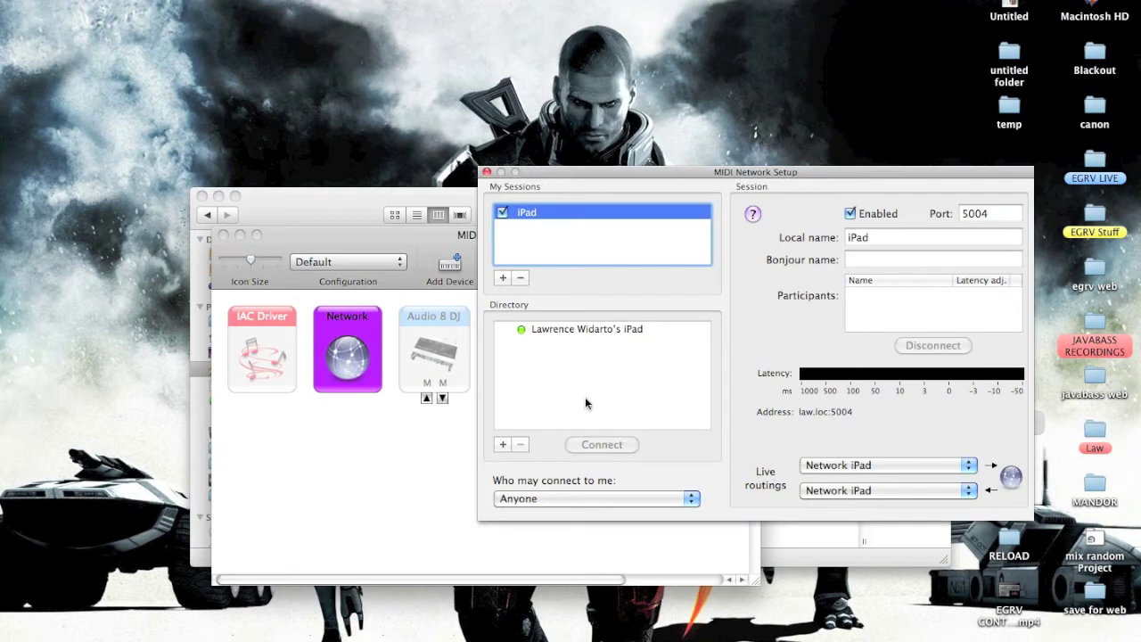
pyautogui.click(565, 330)
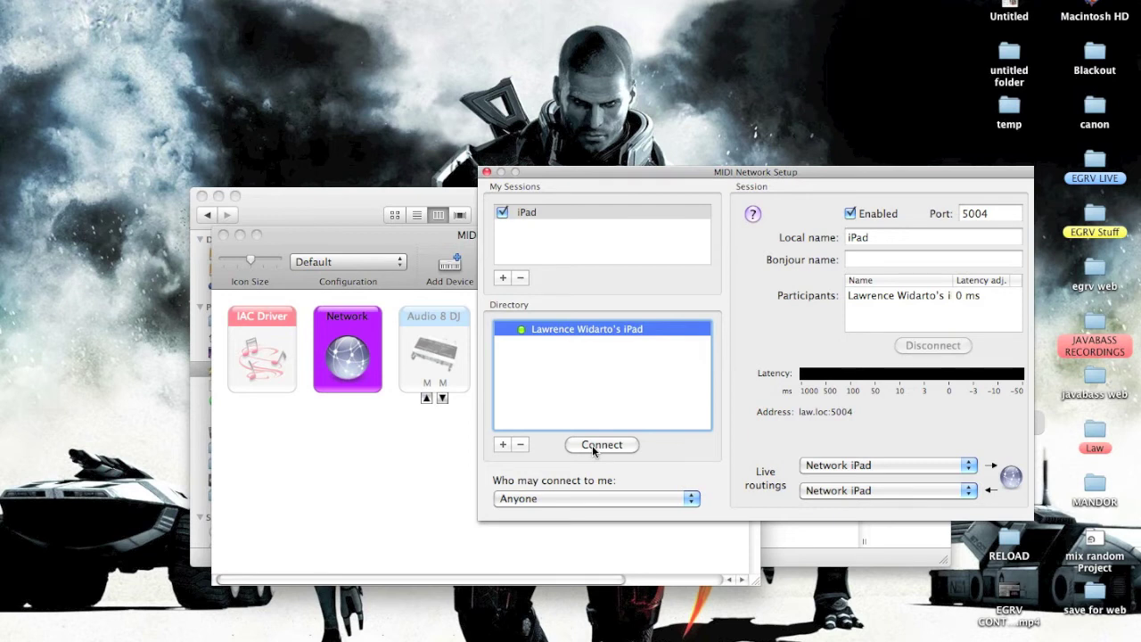
# Step: Launch Traktor from the Audio stack in the Dock
pyautogui.moveTo(19, 435)
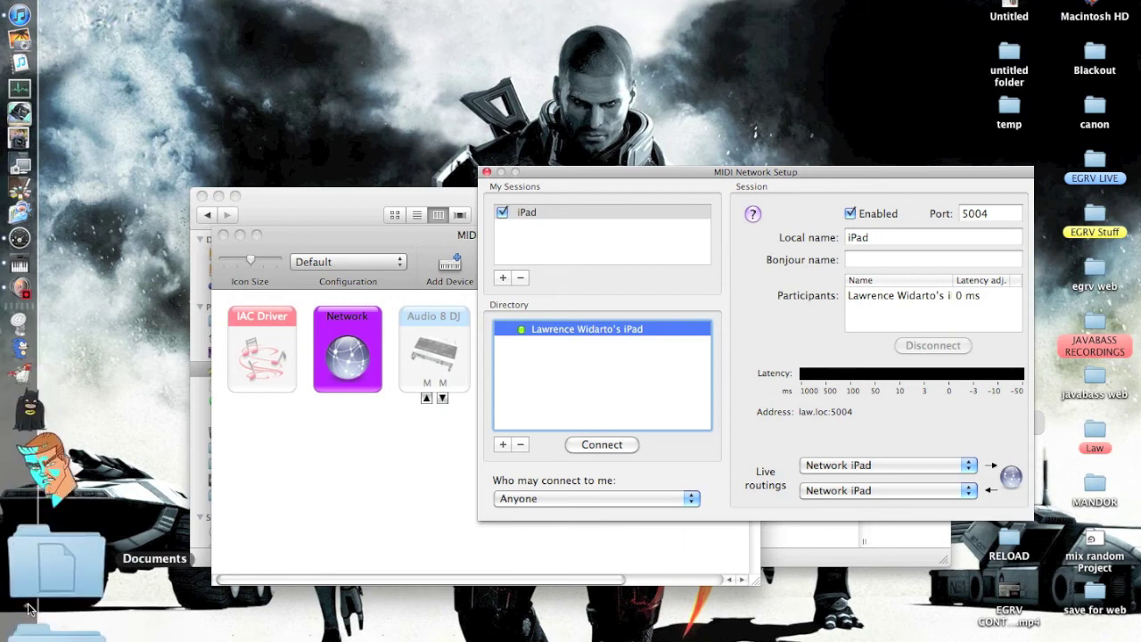
pyautogui.click(32, 613)
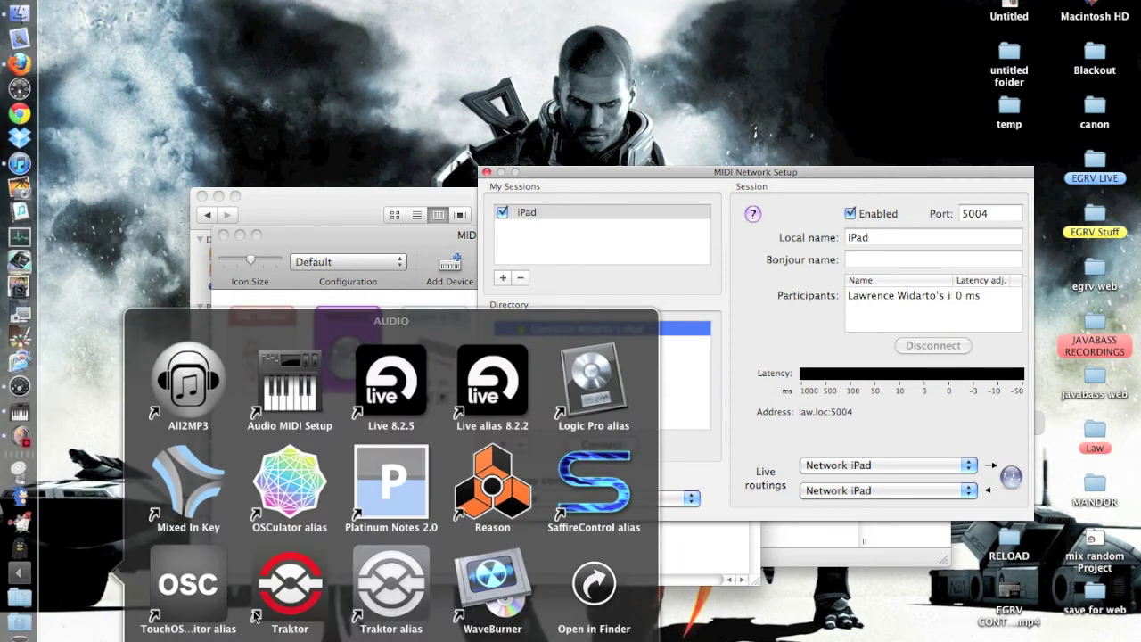
pyautogui.click(390, 602)
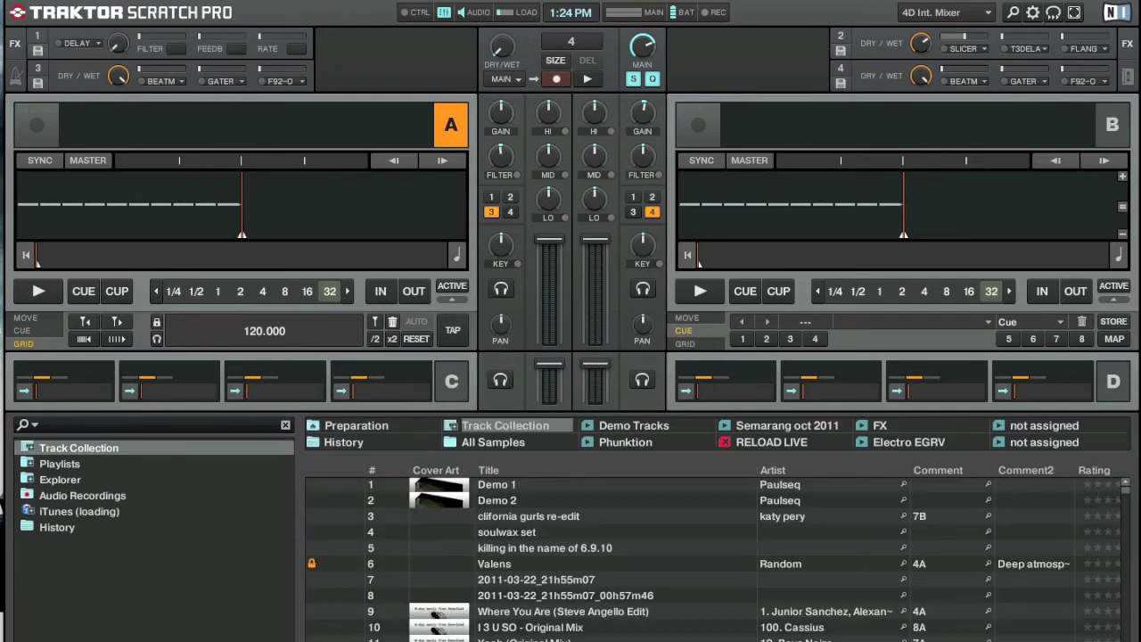
# Step: Open Traktor's Preferences and cancel the settings-file import without loading anything
pyautogui.click(62, 1)
pyautogui.click(62, 13)
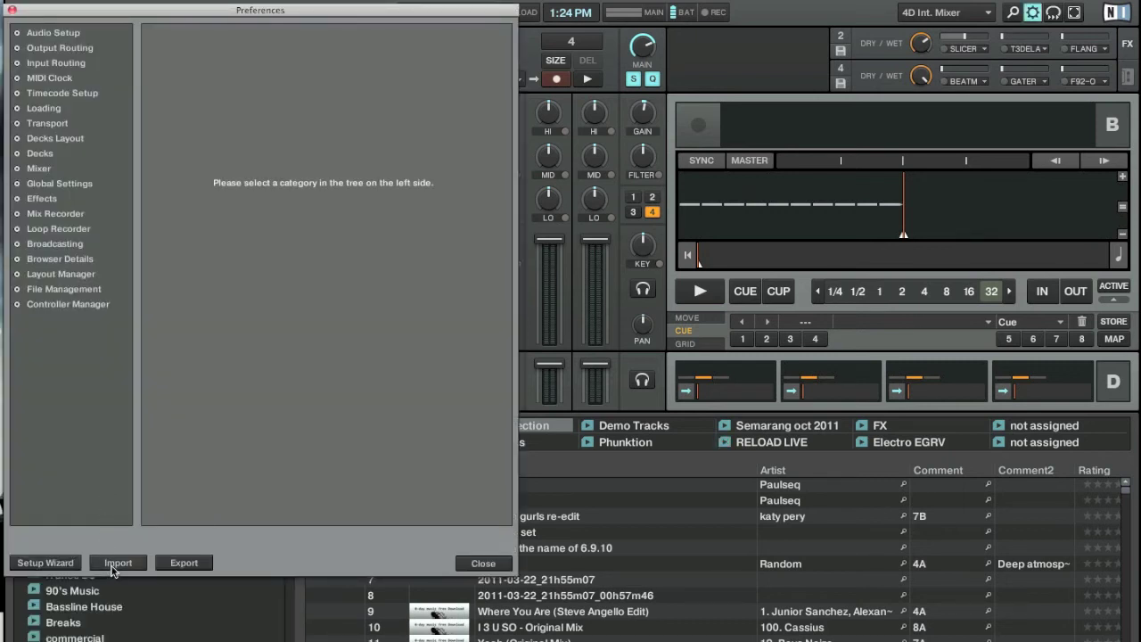
pyautogui.click(114, 570)
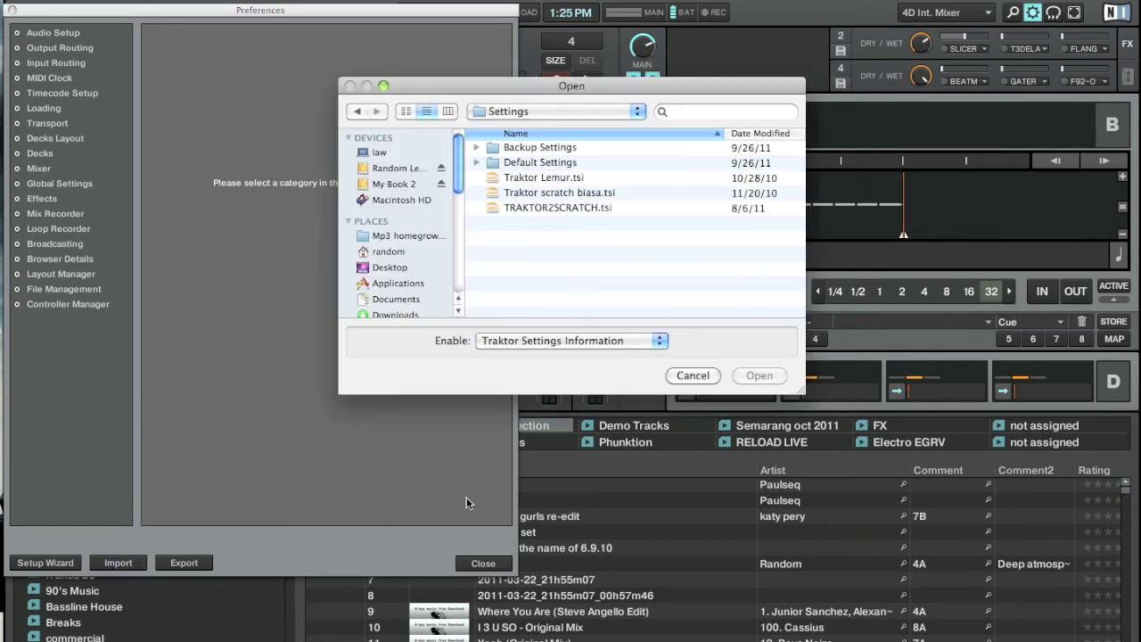
pyautogui.click(693, 376)
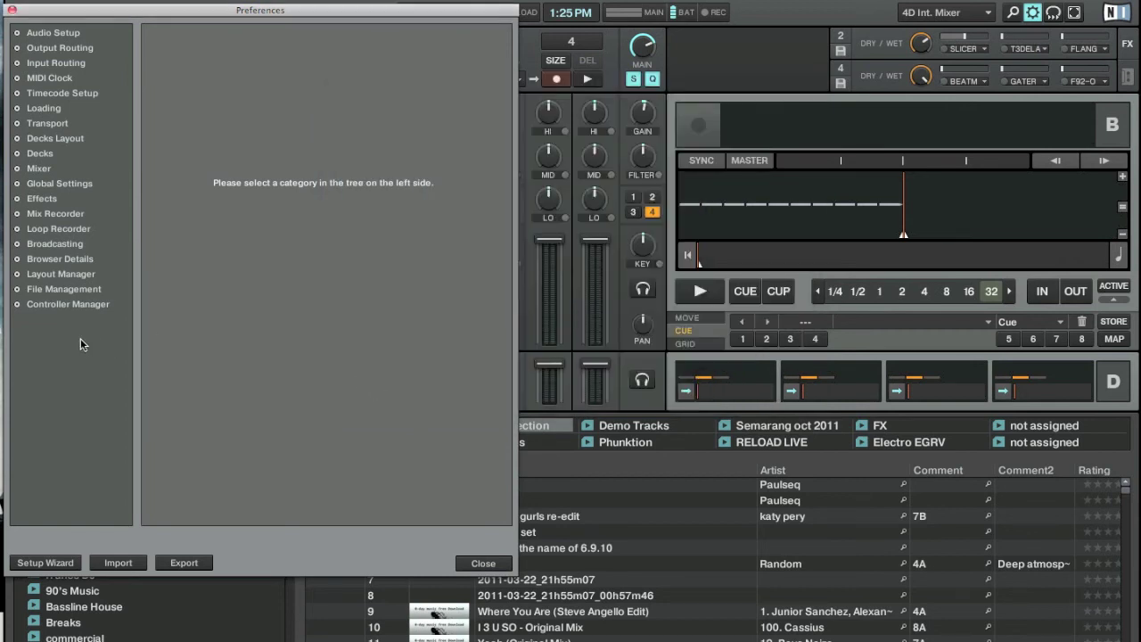
# Step: In Controller Manager, set the controller device to EGRV_CONTROL2.0 and close Preferences
pyautogui.click(65, 303)
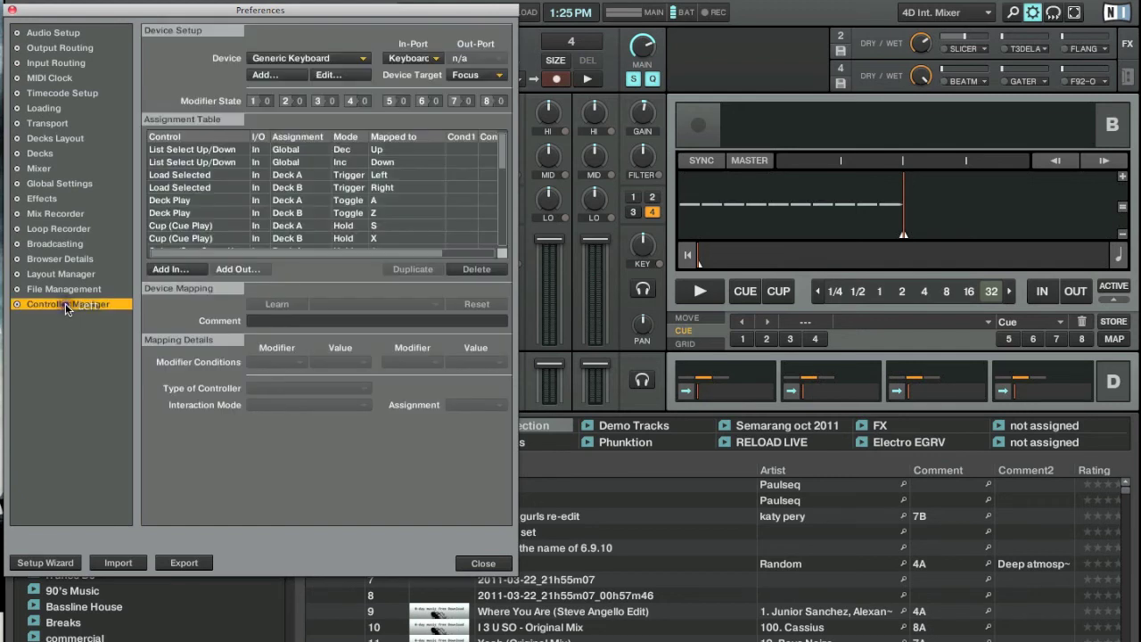
pyautogui.click(297, 58)
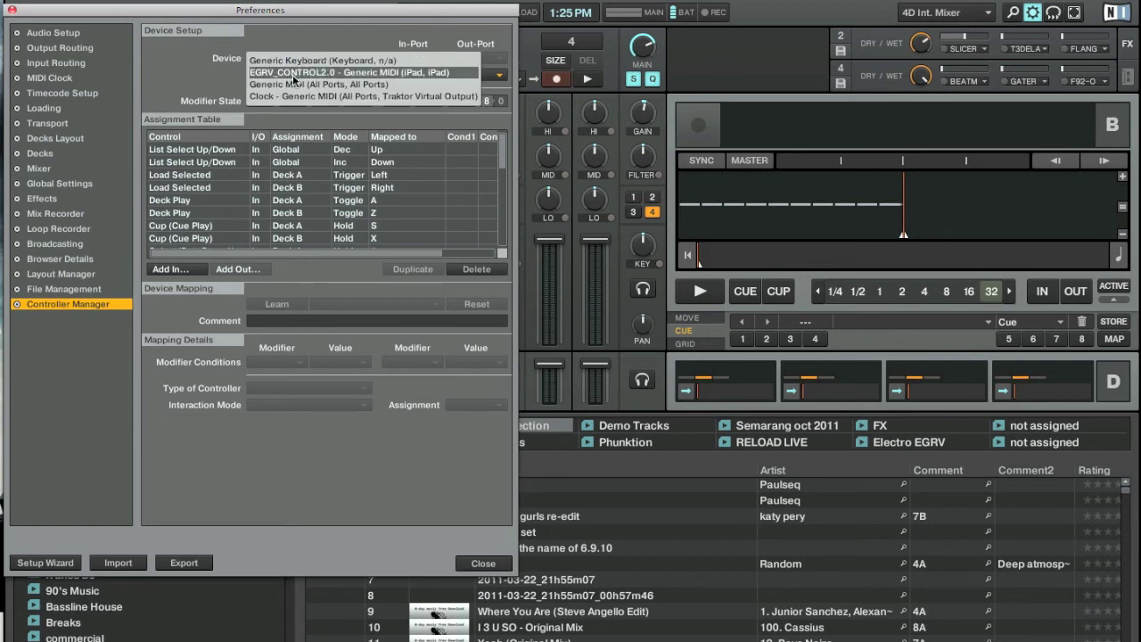
pyautogui.click(292, 74)
pyautogui.click(293, 74)
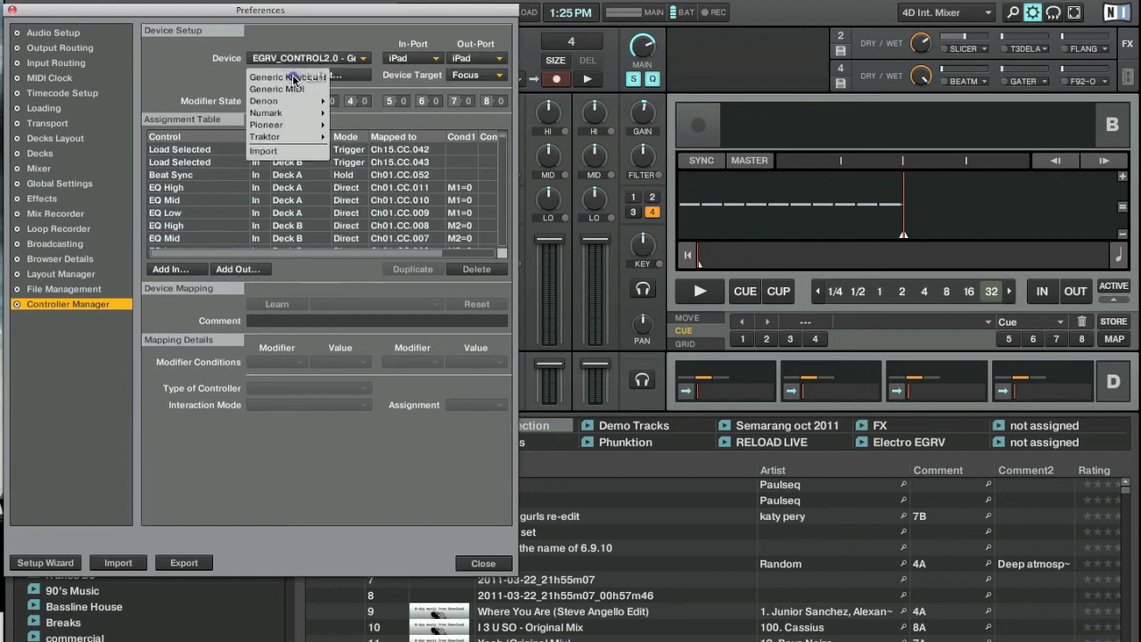
pyautogui.click(417, 59)
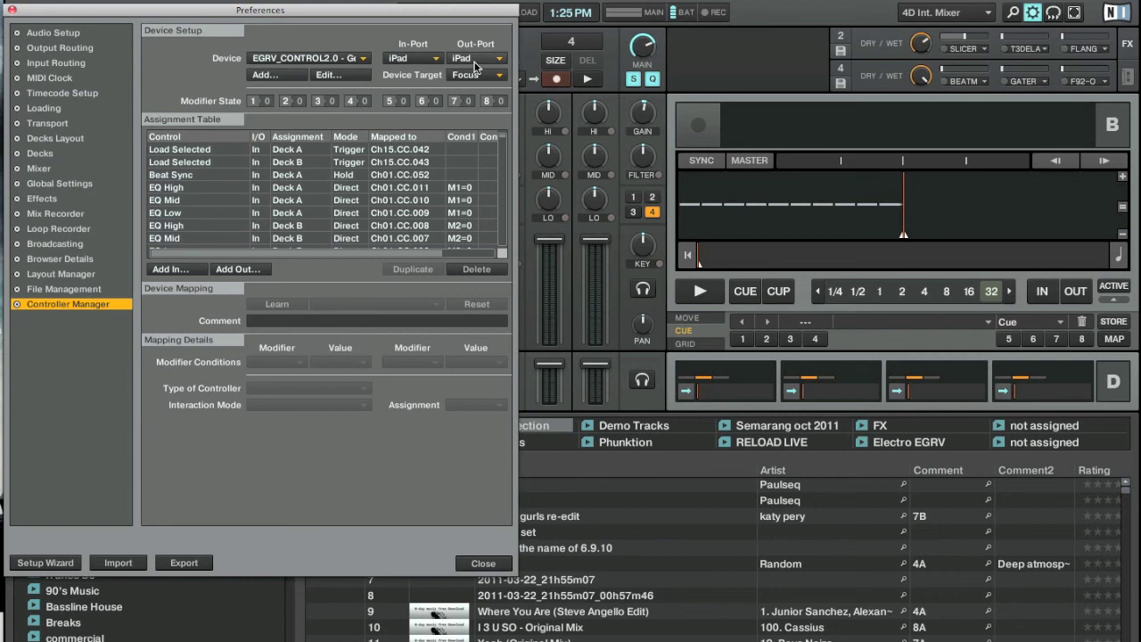
pyautogui.click(483, 563)
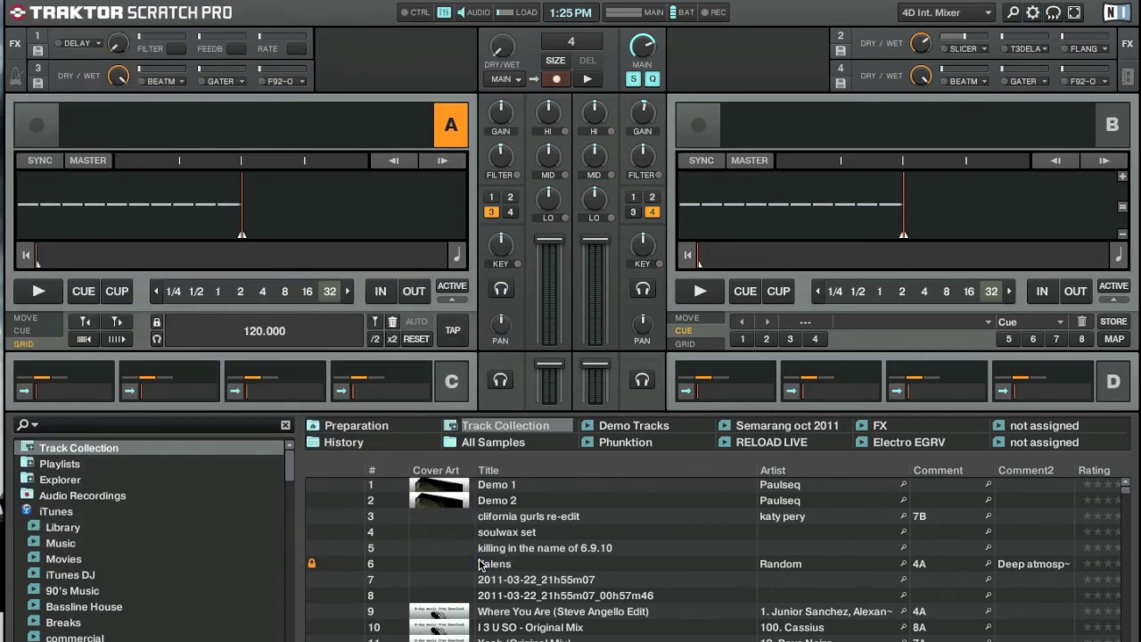
# Step: Move the collection selection down to track 3, 'clifornia gurls re-edit' by katy pery
pyautogui.press('Down')
pyautogui.press('Down')
pyautogui.press('Down')
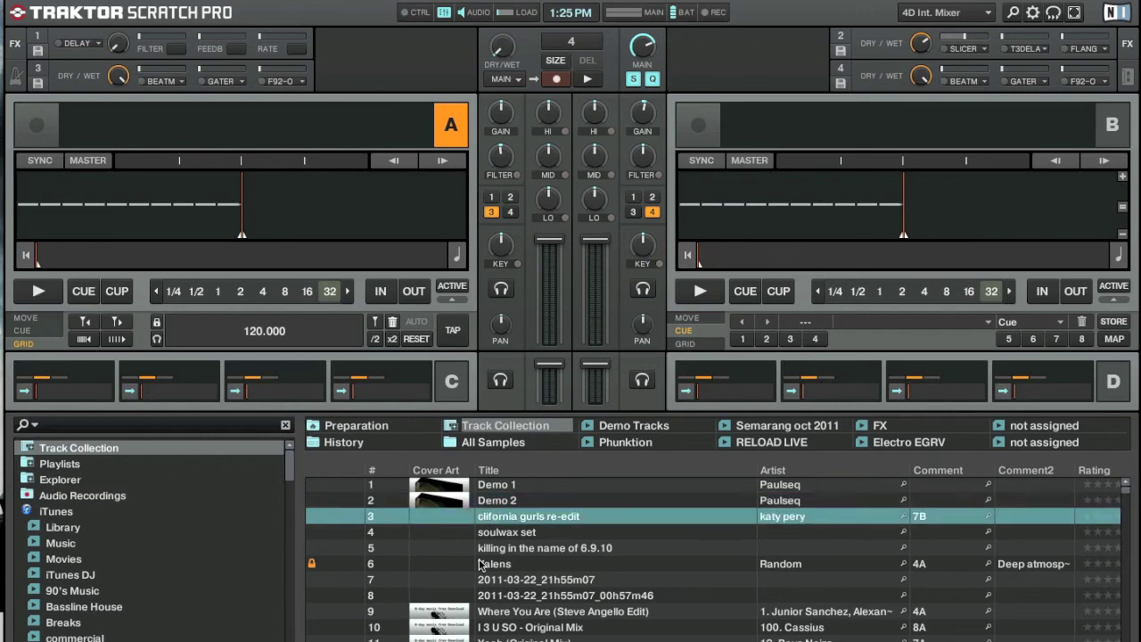